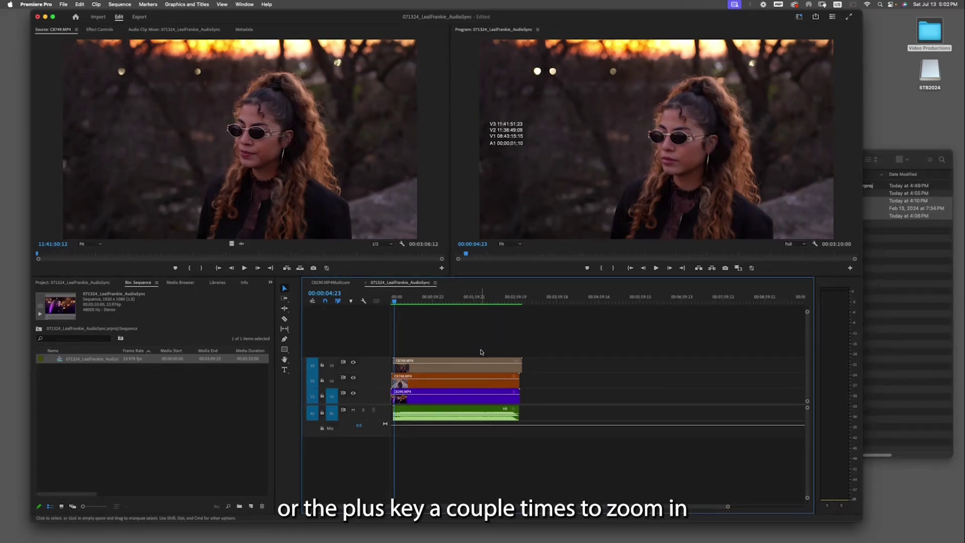
Step: Zoom the sequence timeline in and out to examine the start of the clips around the playhead
key(equal)
key(equal)
key(equal)
key(equal)
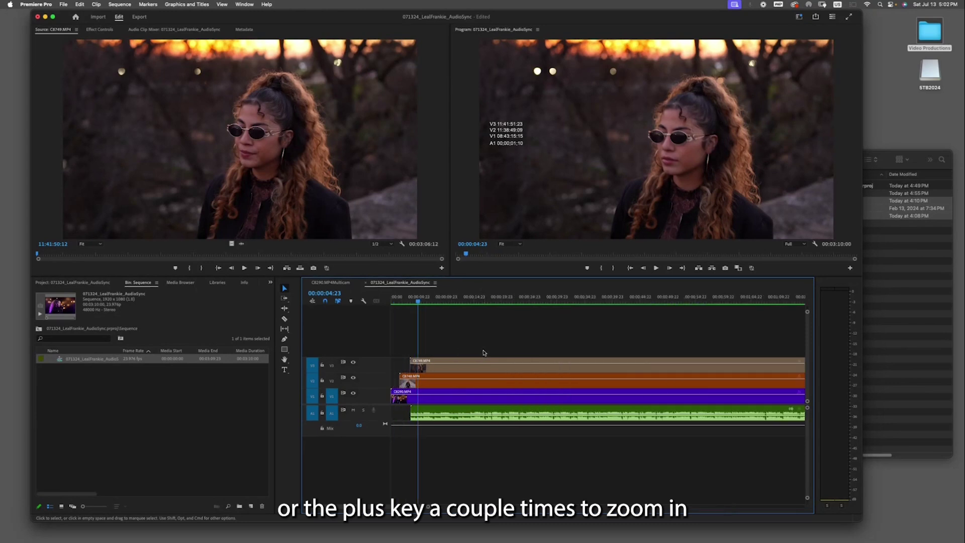
key(minus)
key(minus)
key(equal)
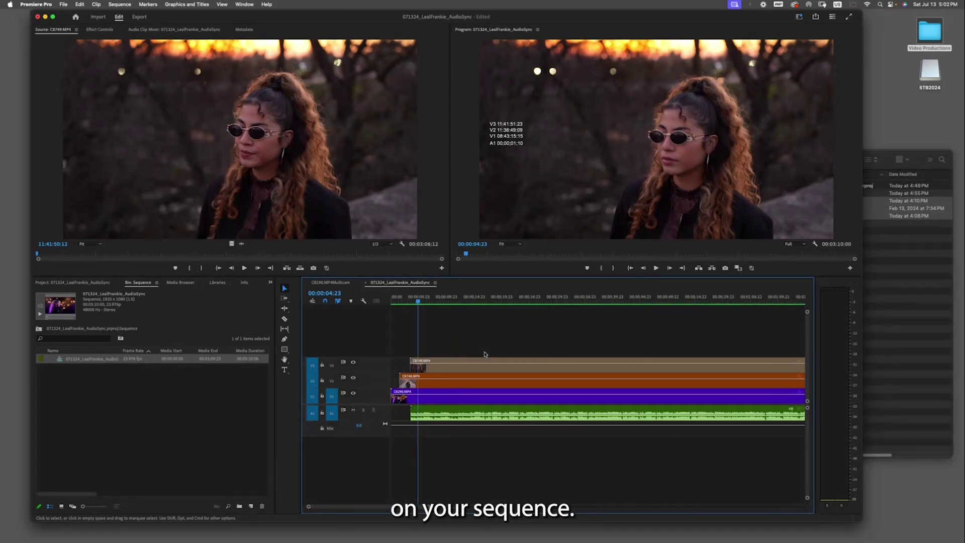
key(equal)
key(minus)
key(minus)
key(minus)
key(equal)
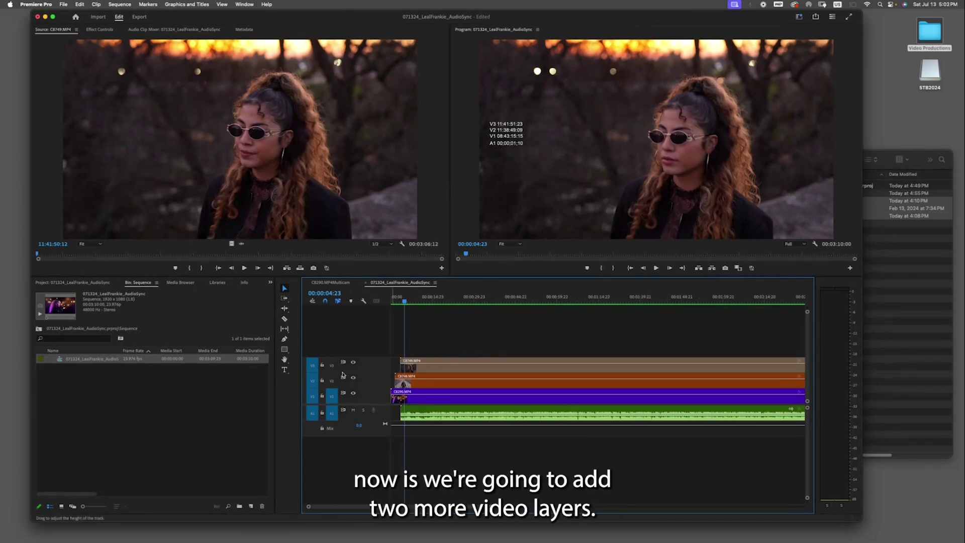
Step: Add two empty video tracks, V4 and V5, above V3 in the sequence
right_click(380, 367)
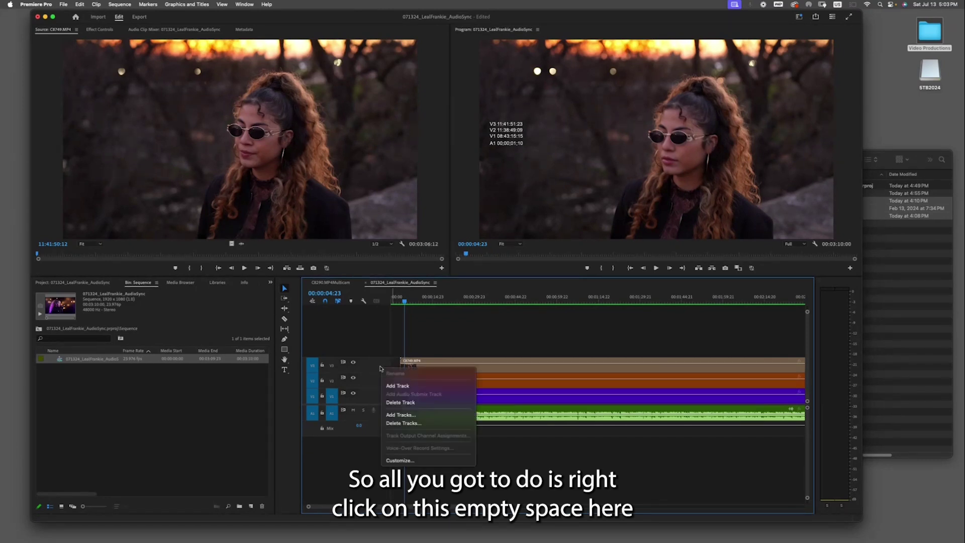
click(408, 388)
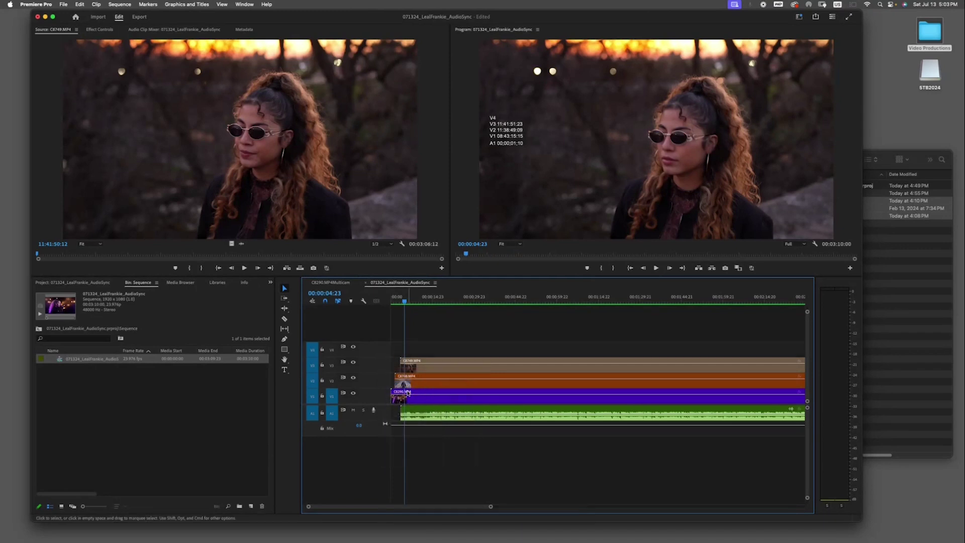
right_click(382, 366)
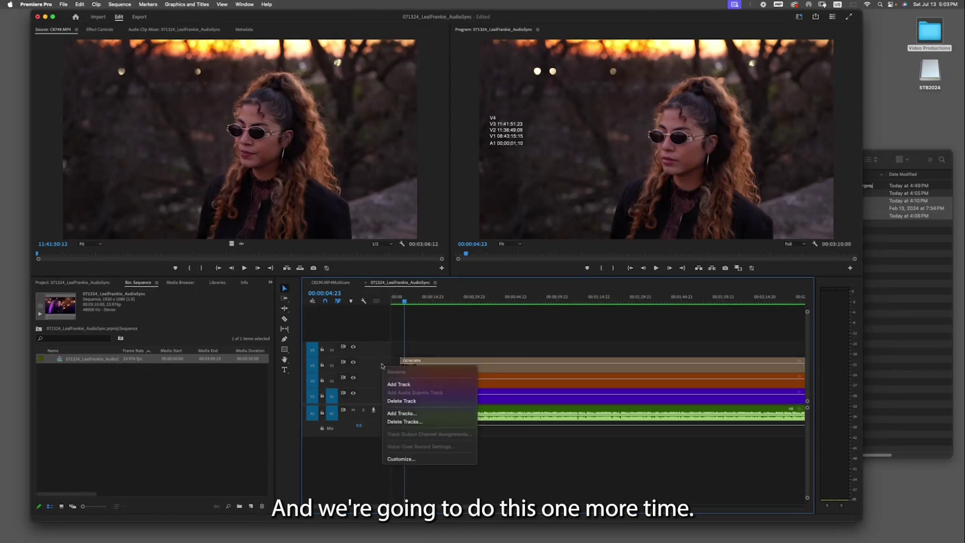
click(398, 386)
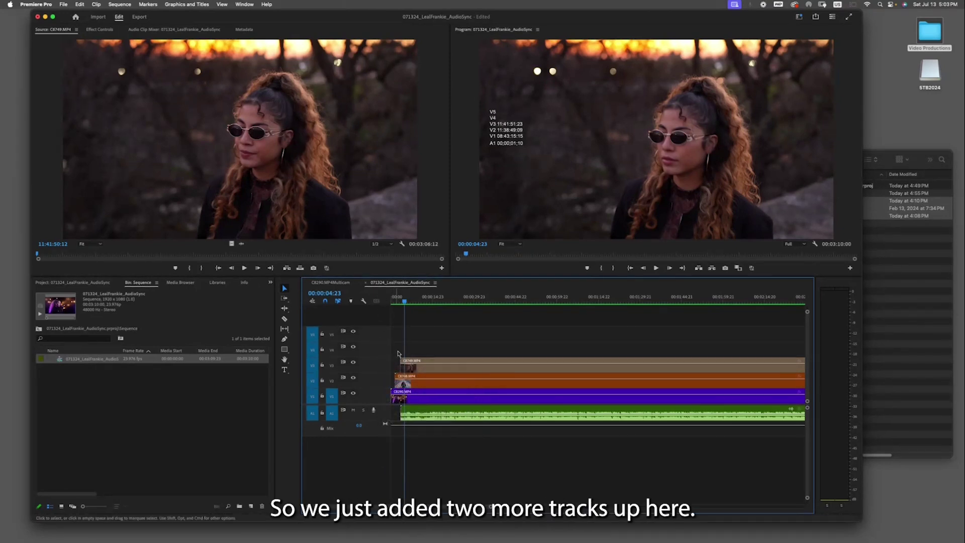
Step: Hide the output of the two new empty video tracks, V4 and V5
click(353, 332)
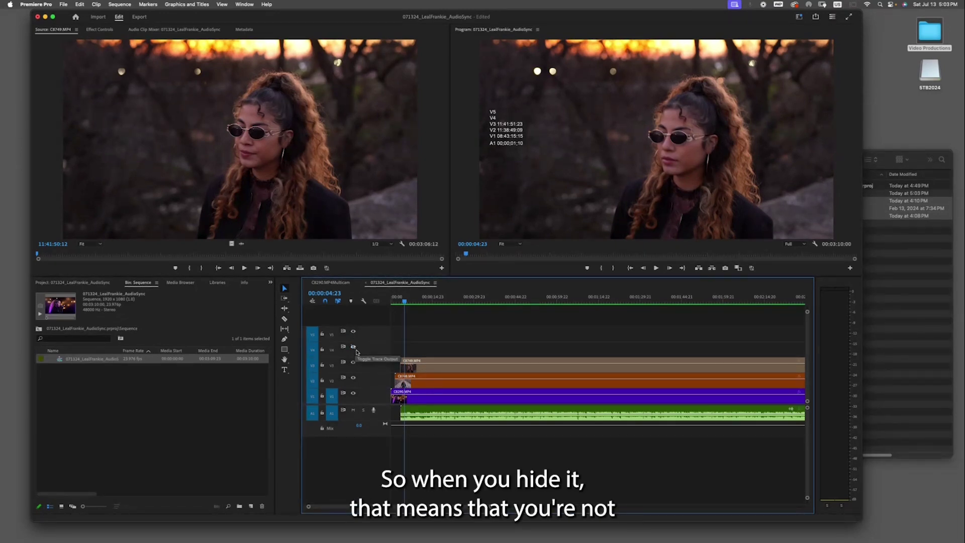
click(355, 347)
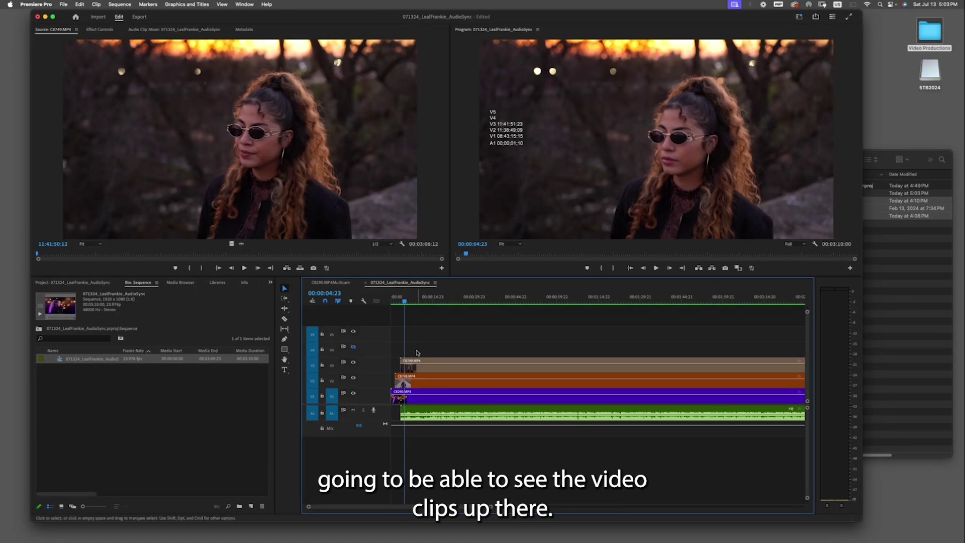
click(354, 332)
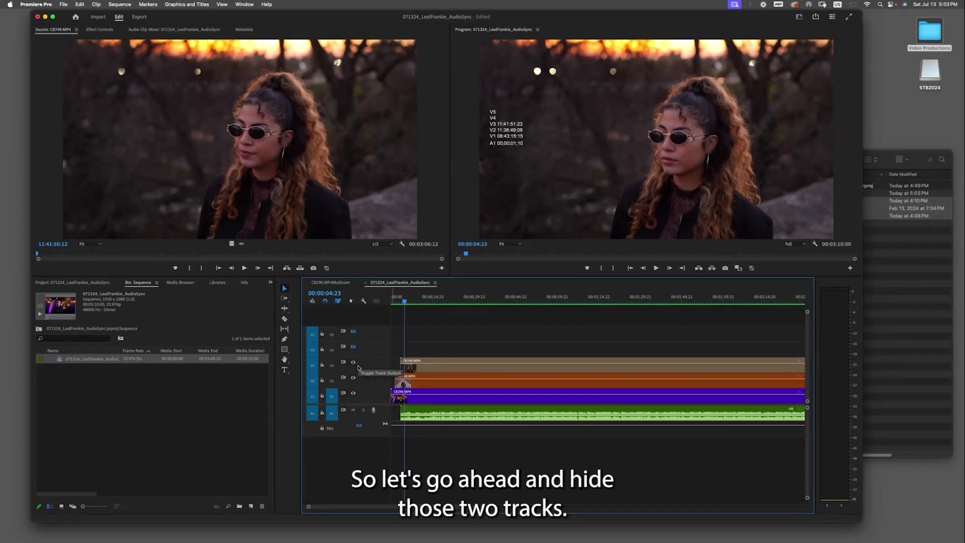
Step: Play the opening of the sequence from 00:00:00:00 to examine where the purple light bulb clip on V1 begins
mouse_move(406, 302)
mouse_down()
mouse_move(395, 302)
mouse_move(406, 305)
mouse_up()
click(424, 315)
key(=)
key(=)
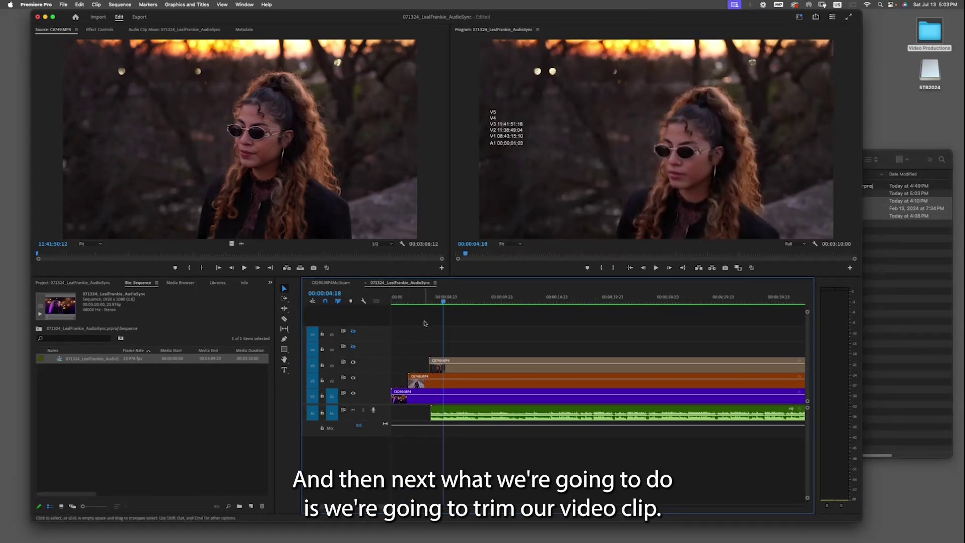
key(equal)
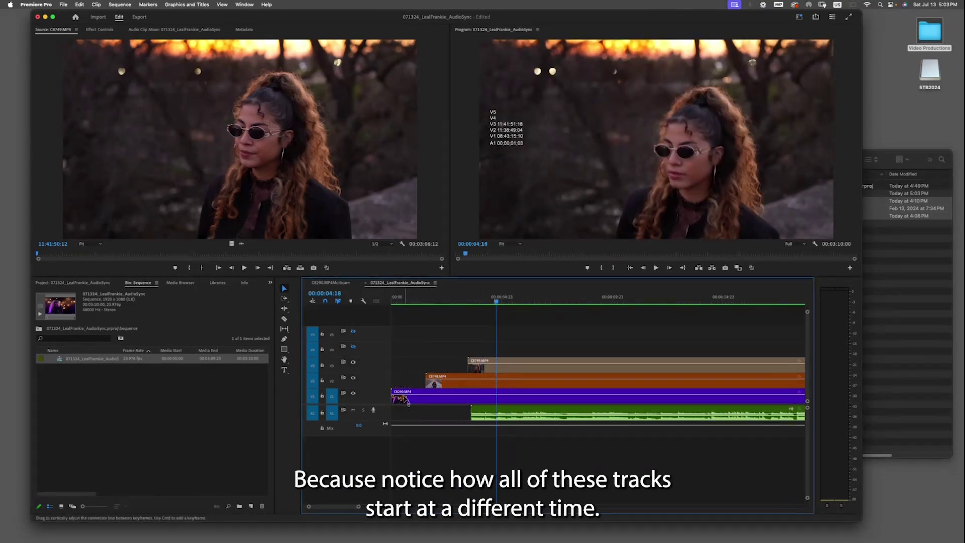
drag(497, 300, 387, 309)
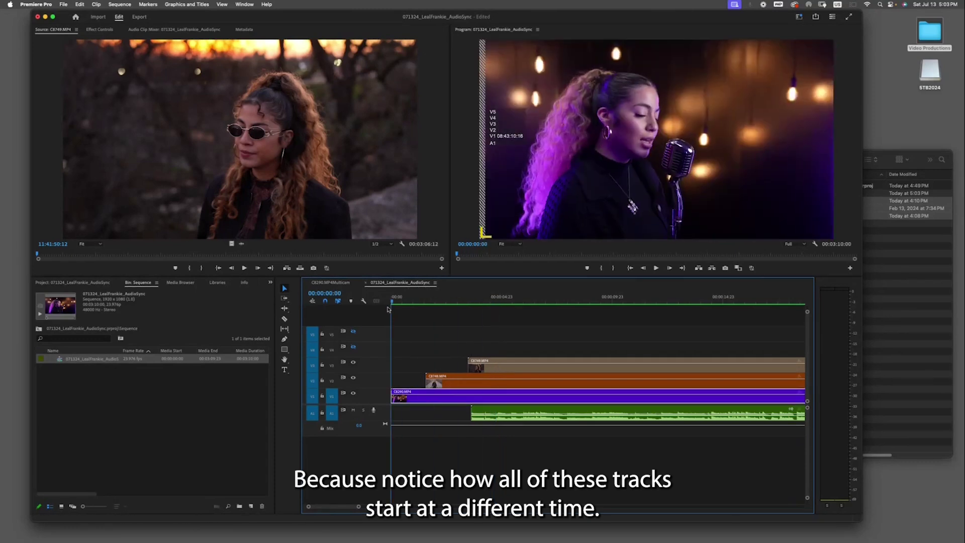
key(space)
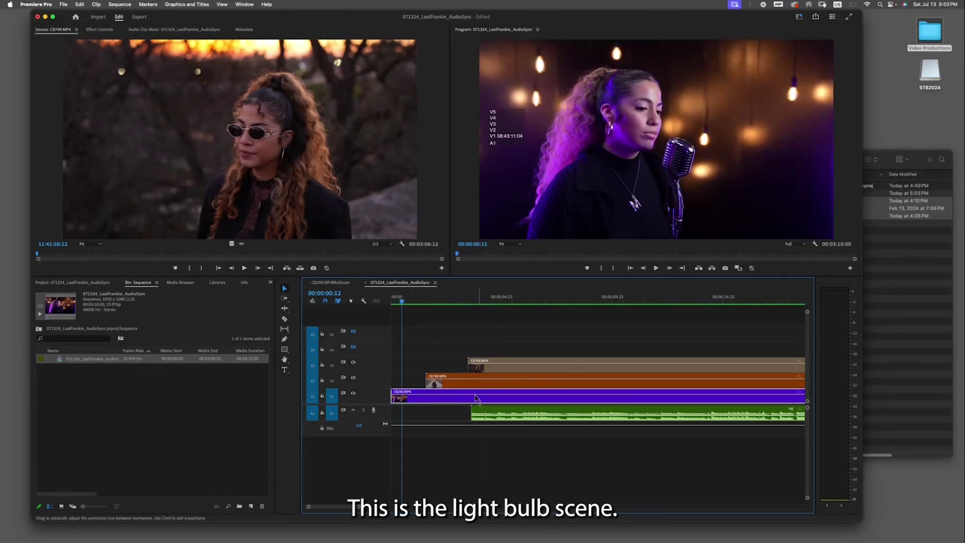
Step: Scrub and play from about 00:00:01:23 to examine where the orange railroad clip and the brown close-up clip begin
click(434, 302)
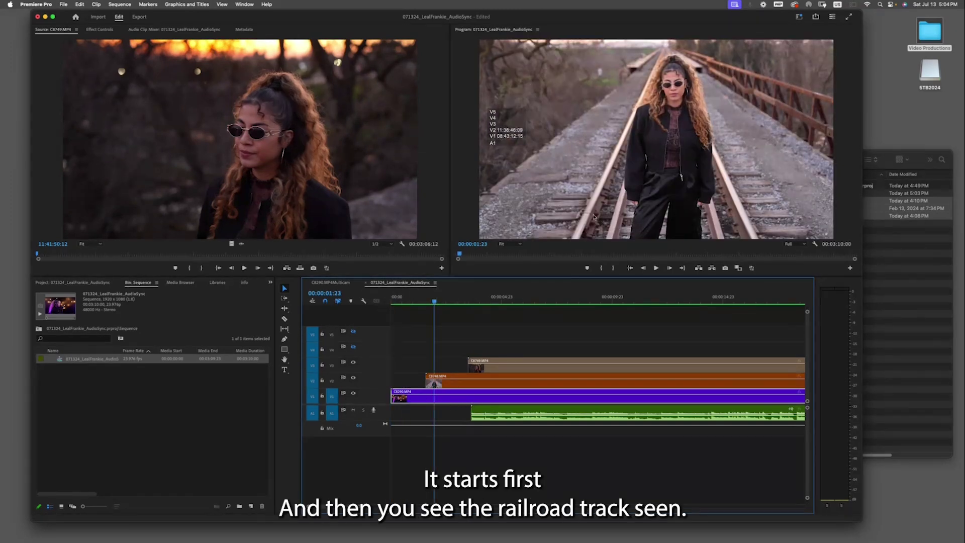
drag(435, 301, 432, 302)
key(space)
key(space)
key(space)
key(space)
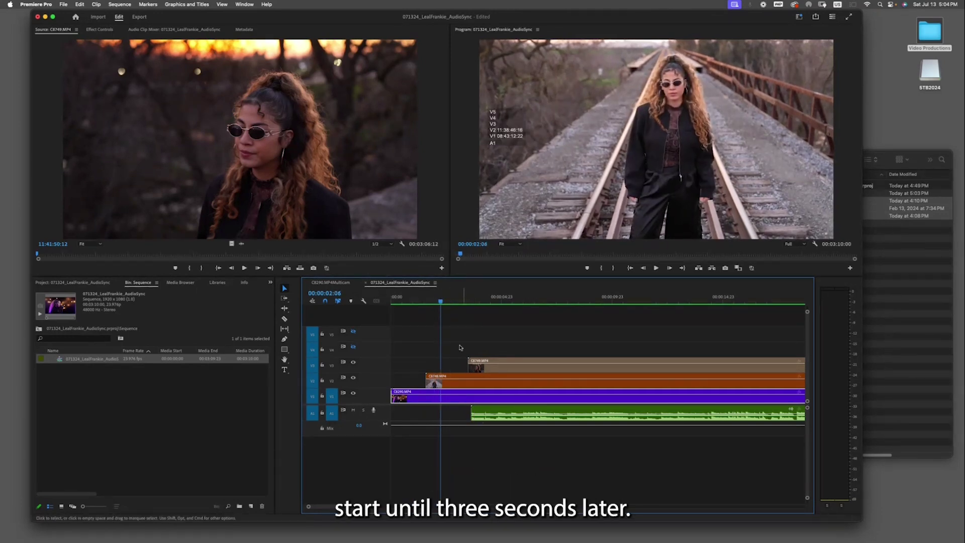
drag(441, 301, 462, 302)
key(space)
key(space)
key(Down)
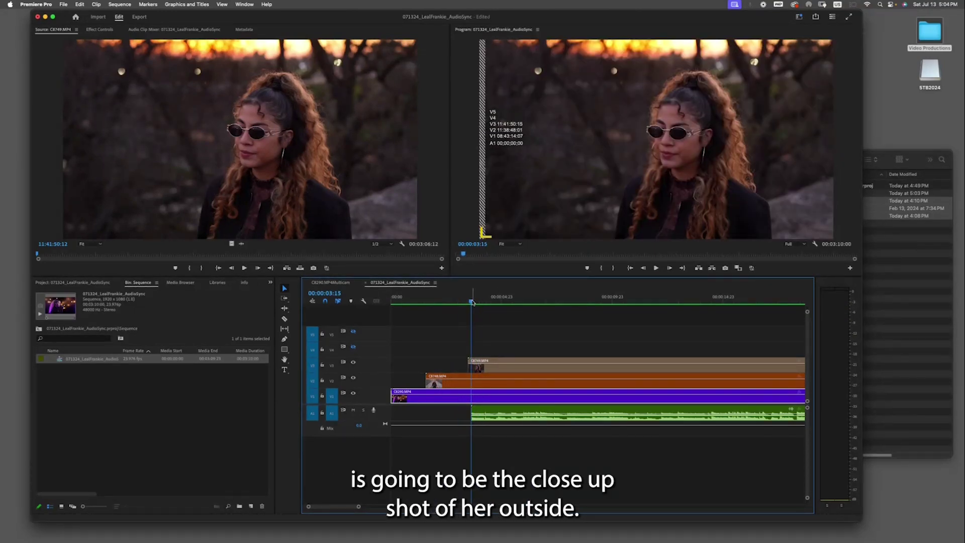
Step: Cut the clips on all tracks with the Razor tool at 00:00:03:15, where the audio begins
click(470, 301)
drag(471, 301, 471, 300)
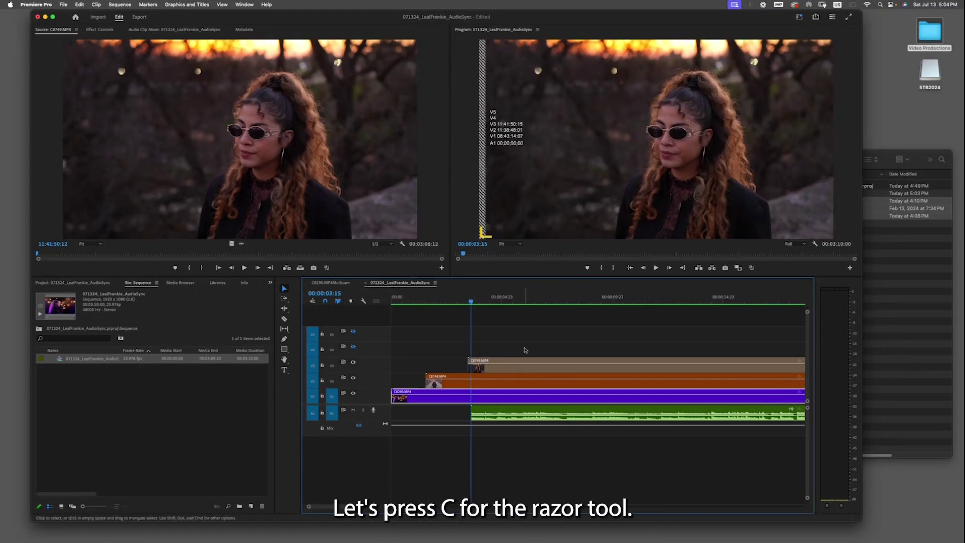
key(c)
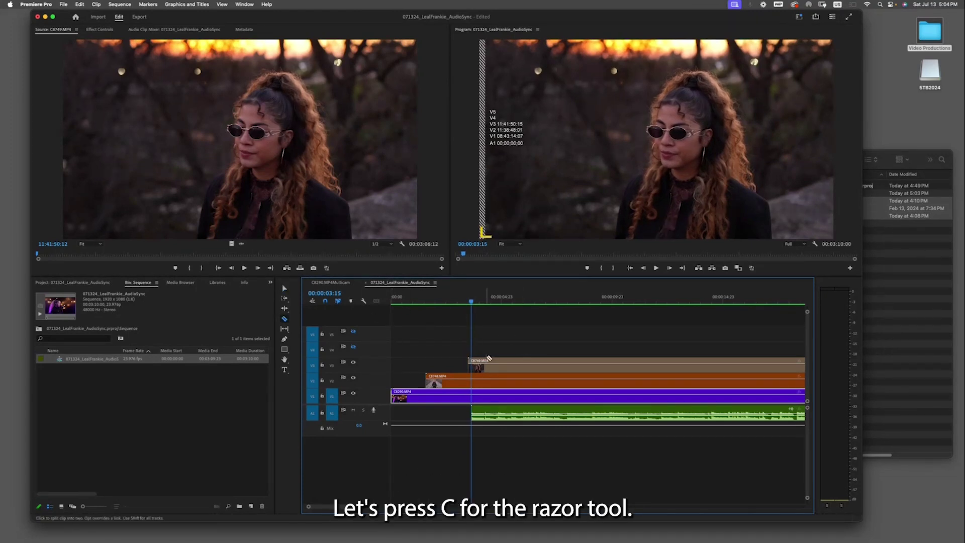
key(shift)
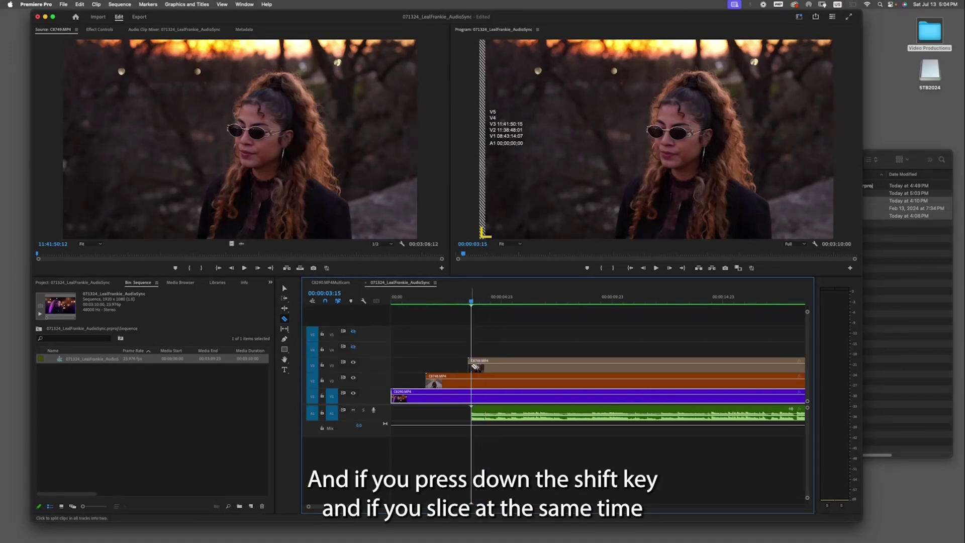
shift+click(475, 366)
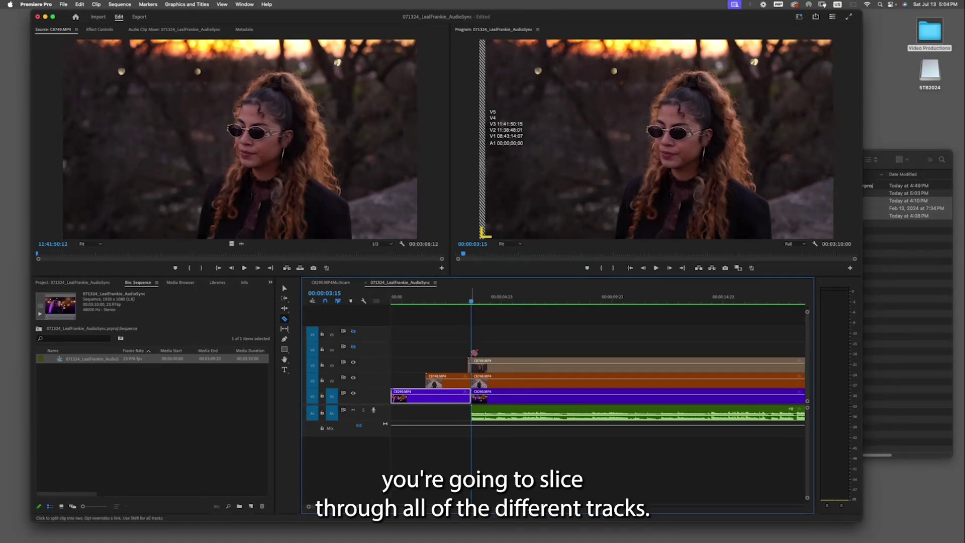
Step: Delete the leftover clip pieces before the cut on V1, V2 and V3, and play the trimmed start
key(a)
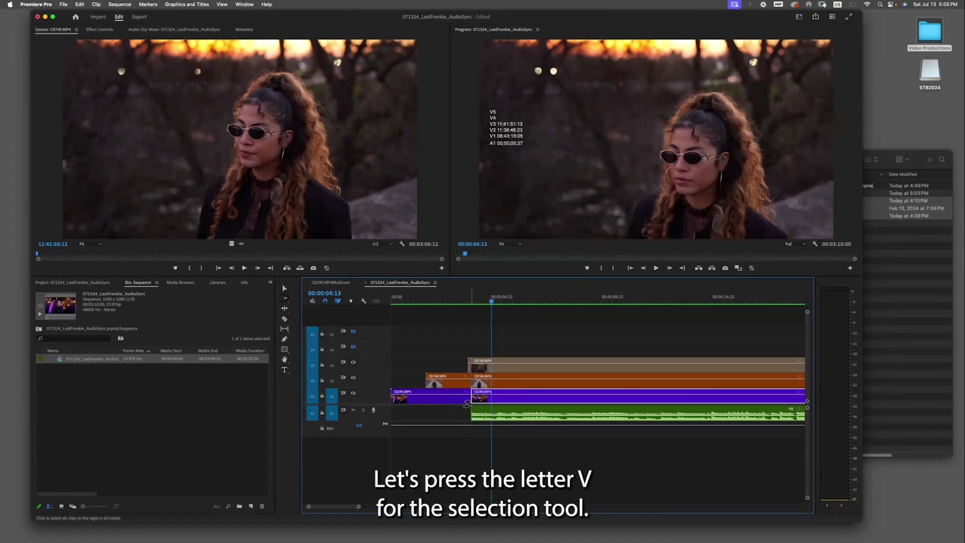
key(v)
drag(405, 344, 467, 412)
key(Delete)
drag(470, 302, 463, 301)
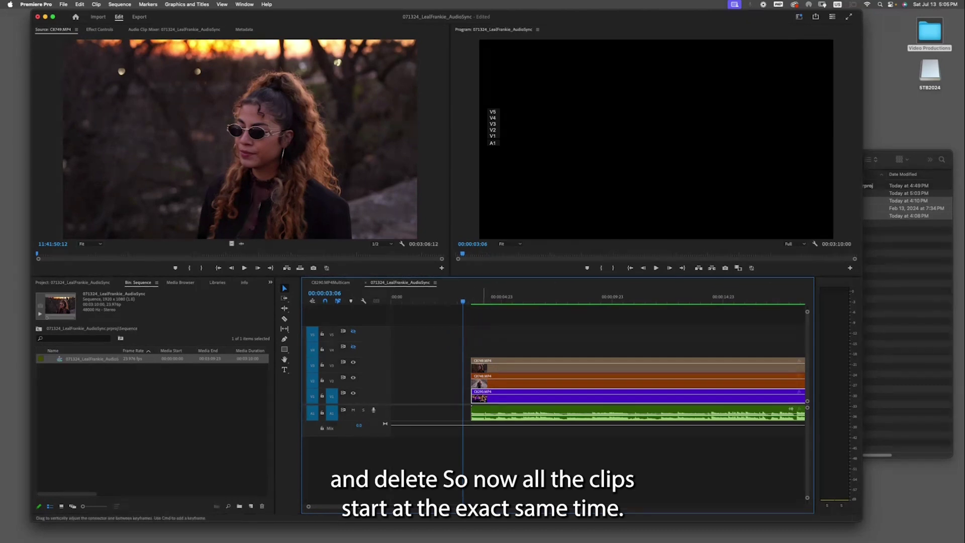
key(space)
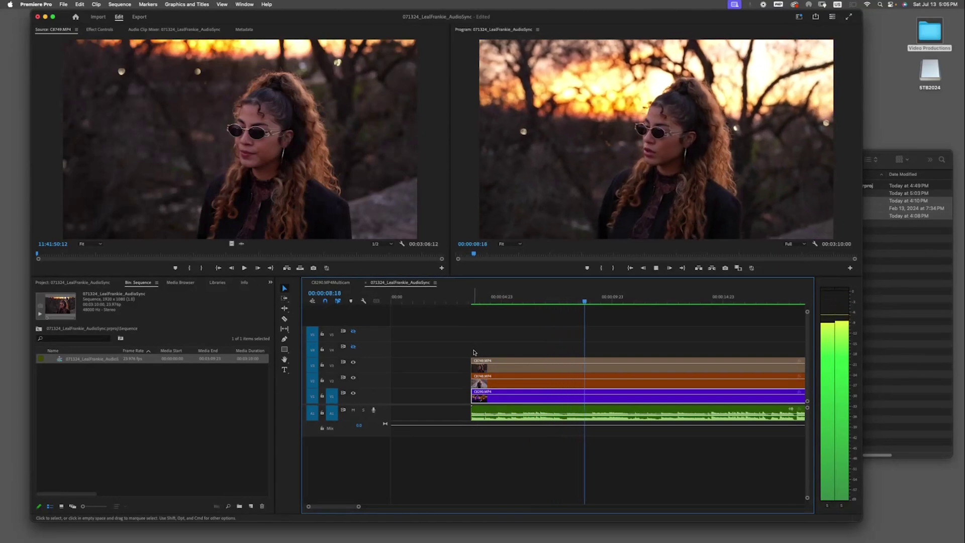
Step: Close the empty gap before the clips so that all tracks start at 00:00:00:00
drag(472, 301, 391, 314)
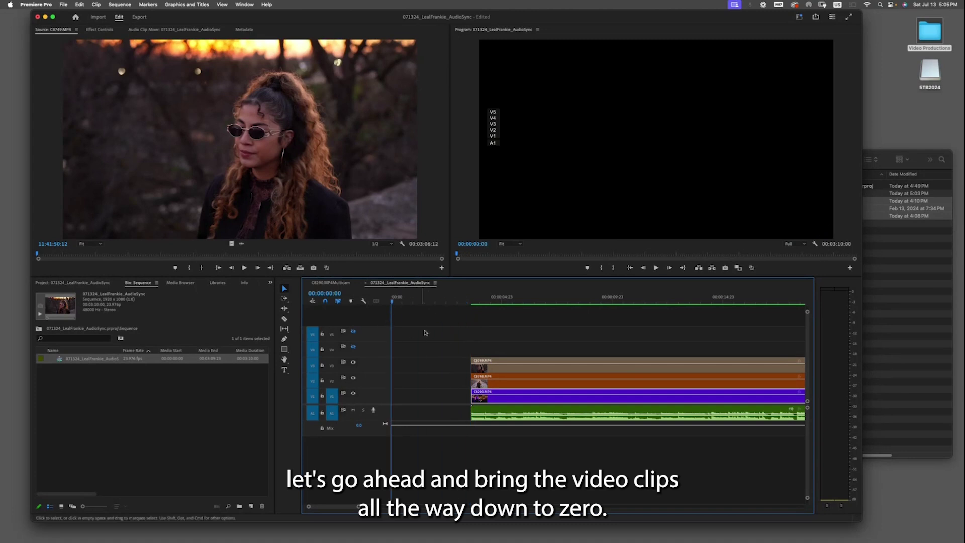
click(437, 366)
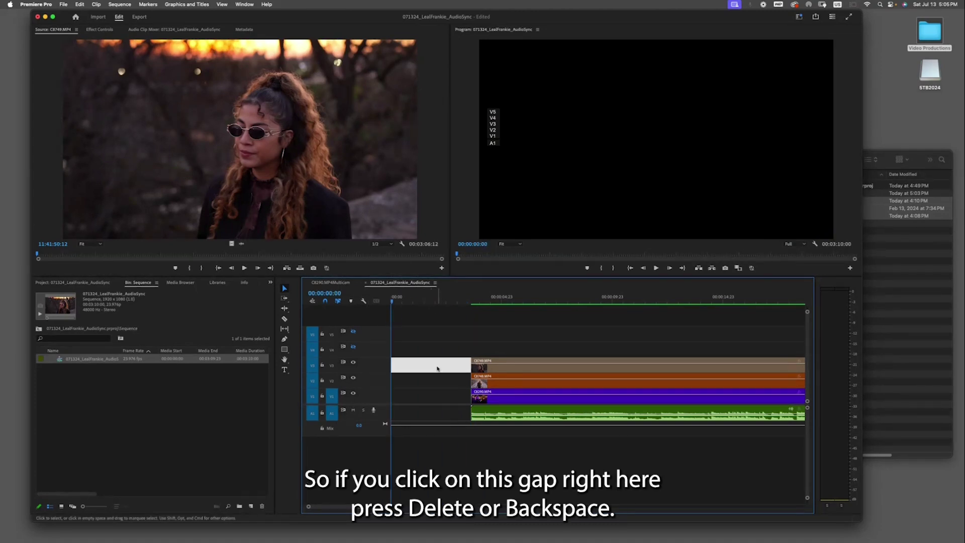
key(BackSpace)
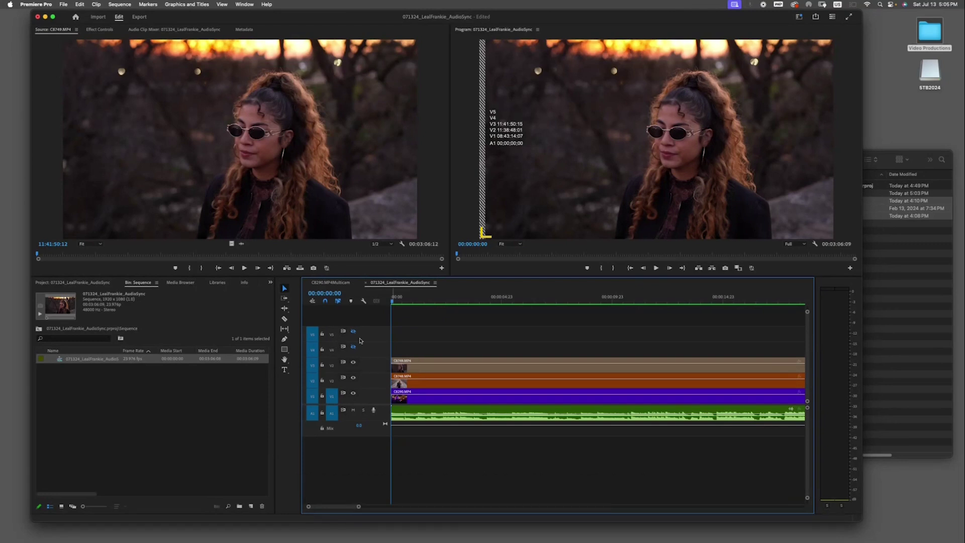
Step: Move the brown and orange clips from V3 and V2 up to the hidden tracks V5 and V4
click(424, 368)
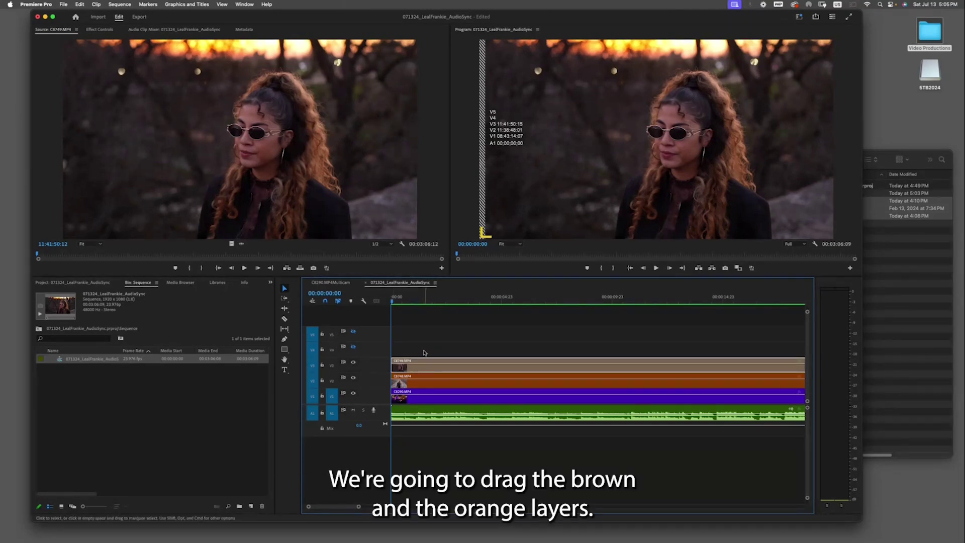
shift+click(422, 374)
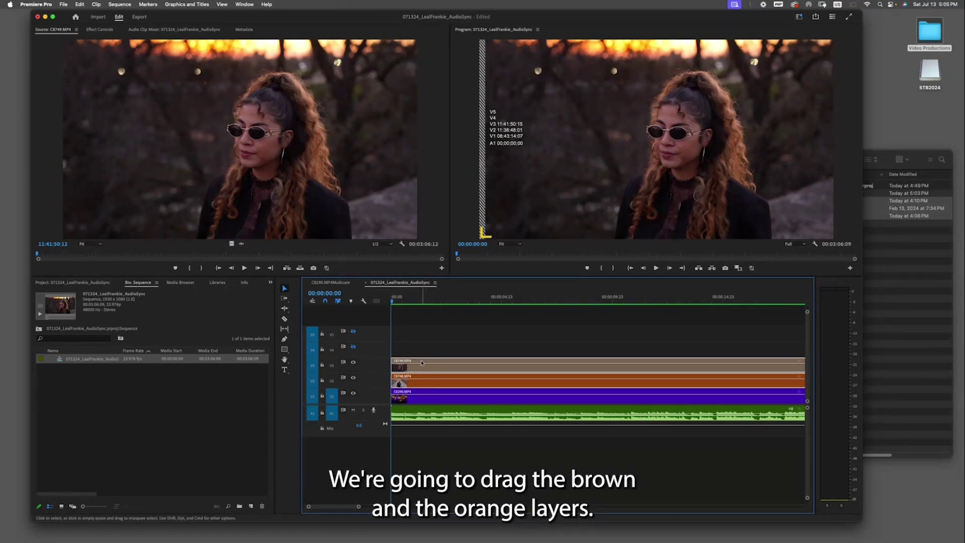
drag(430, 371, 428, 339)
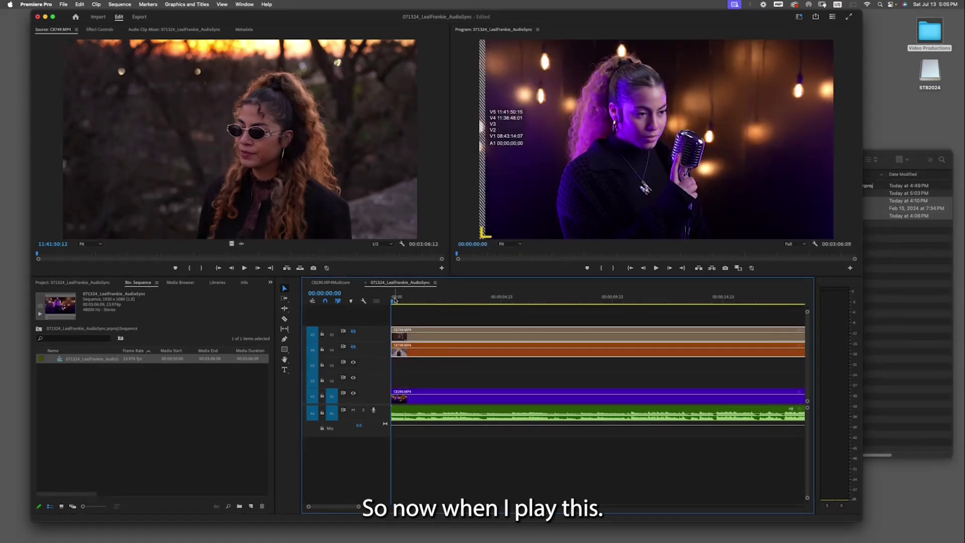
Step: Play the sequence to check that only the light bulb clip on V1 shows, and return the playhead to the start
key(space)
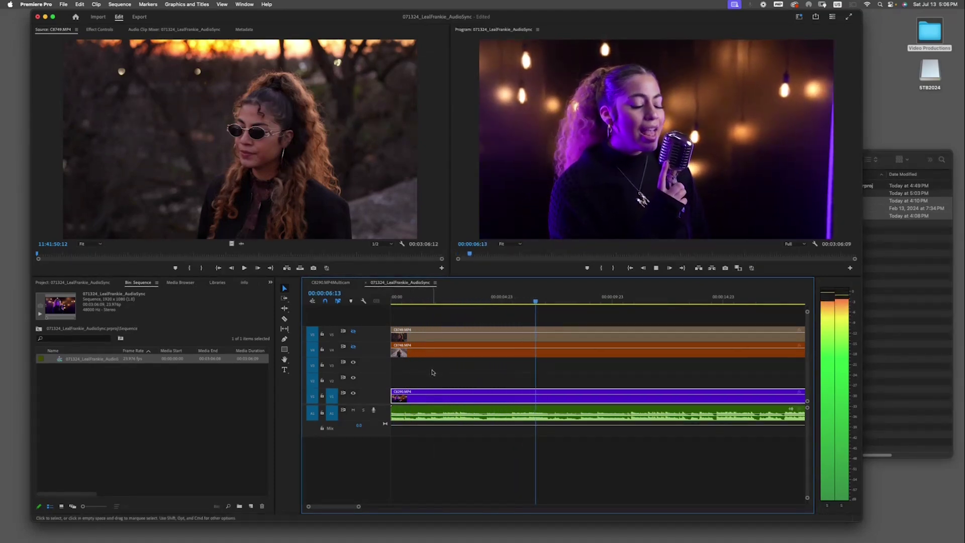
key(space)
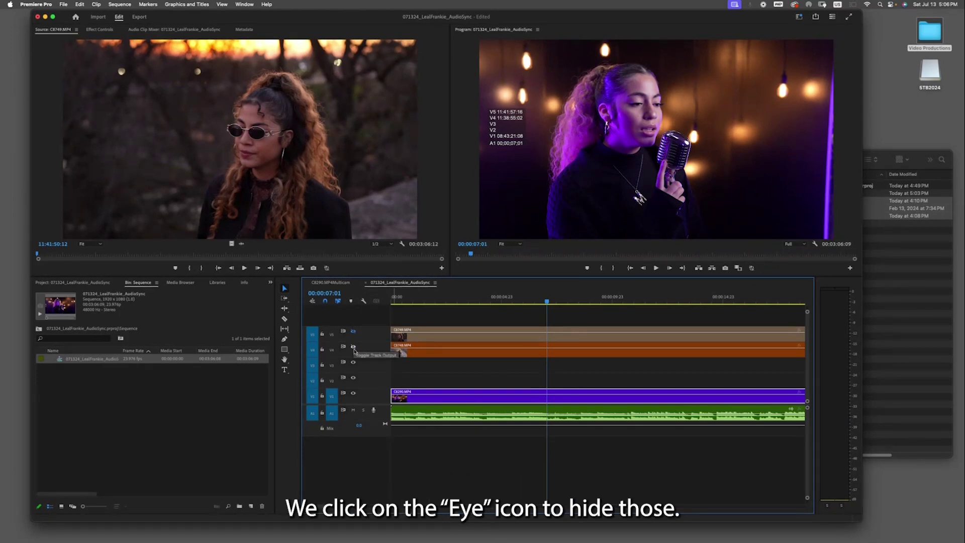
click(355, 347)
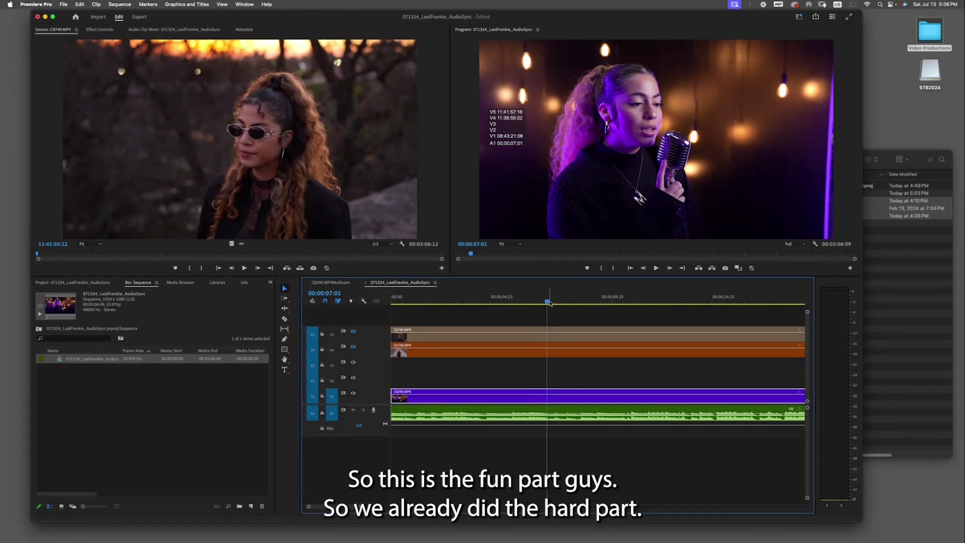
click(492, 302)
mouse_move(491, 304)
mouse_down()
mouse_move(500, 302)
mouse_move(477, 302)
mouse_up()
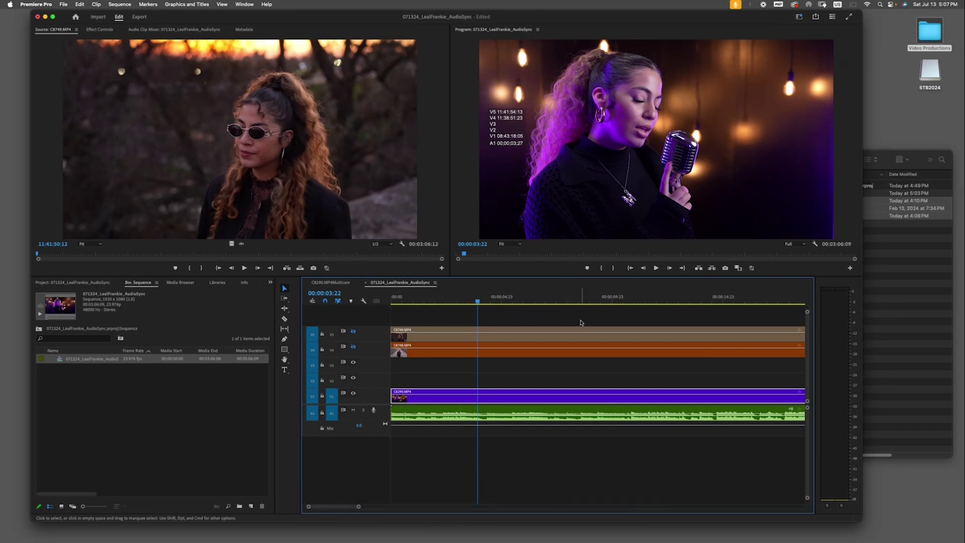
key(Home)
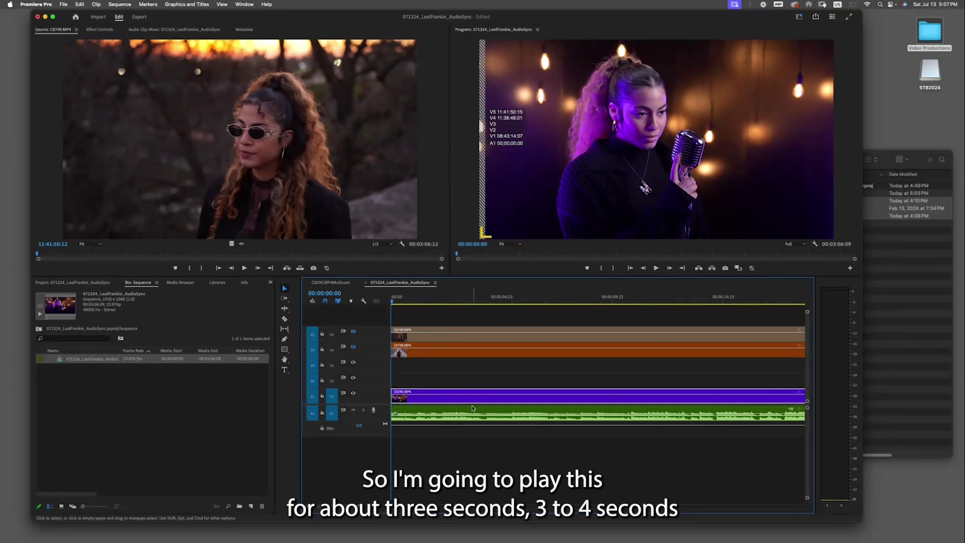
Step: Play the sequence to 00:00:04:05, split the orange clip on V4 there, and move the part after the cut down to V2
key(space)
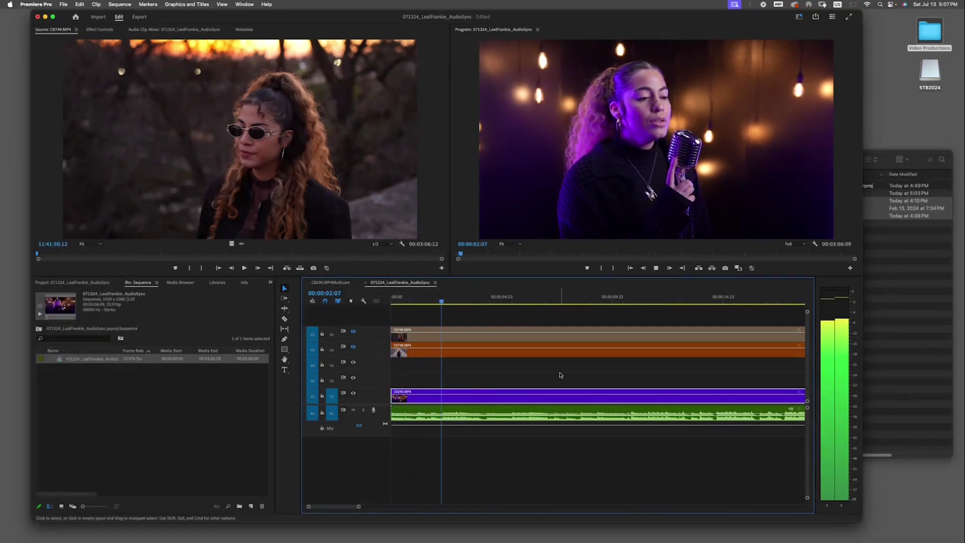
key(space)
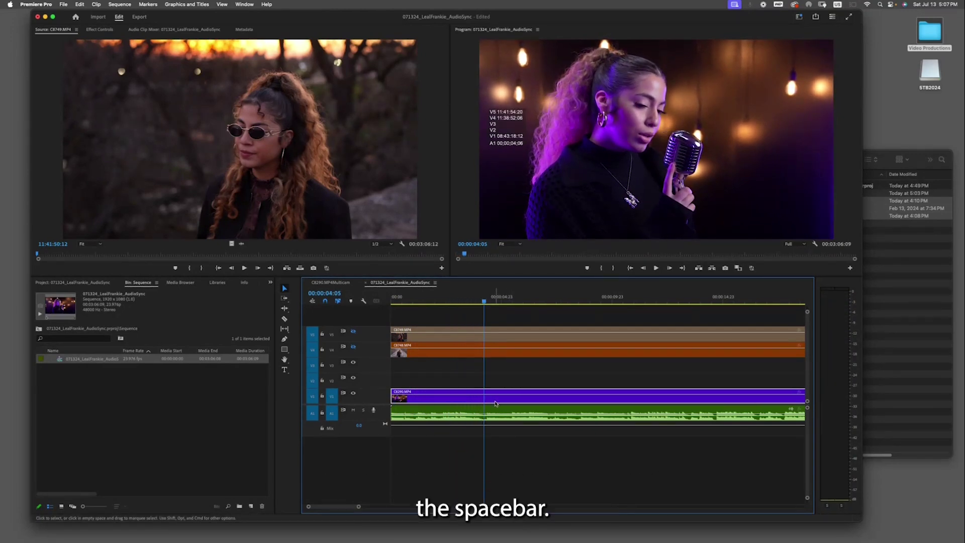
key(c)
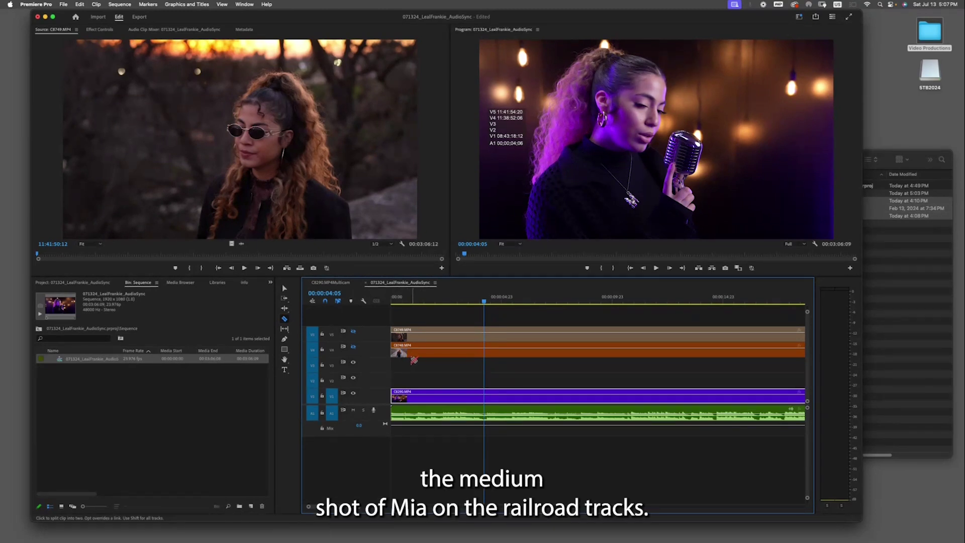
click(488, 350)
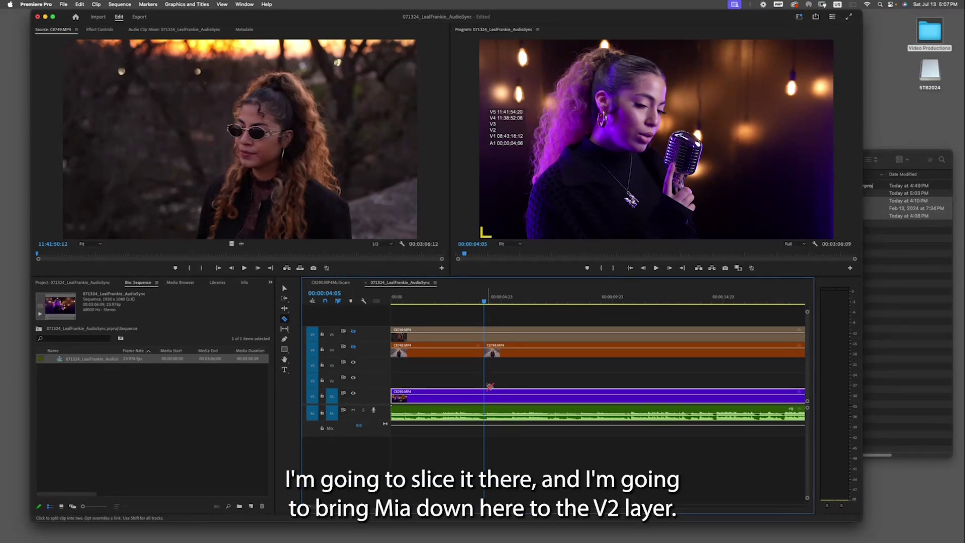
key(v)
drag(532, 357, 536, 401)
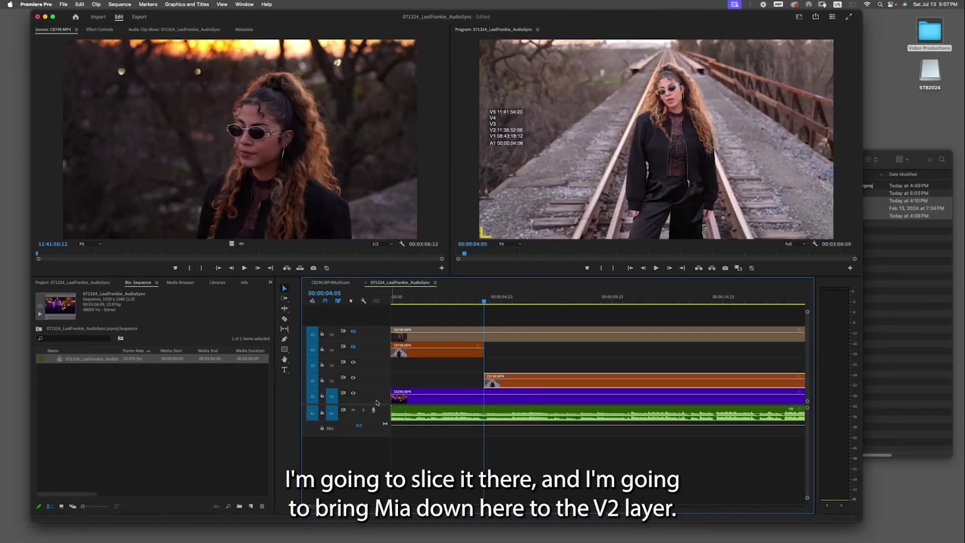
Step: Play across the first cut to 00:00:08:10, split the orange clip on V2 there, and move the remainder back up to V4
drag(481, 296, 472, 298)
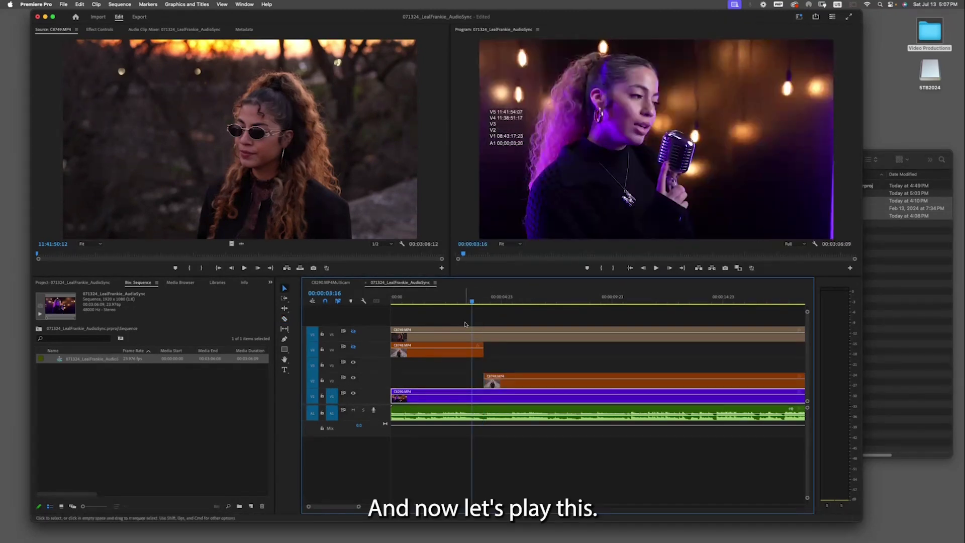
key(space)
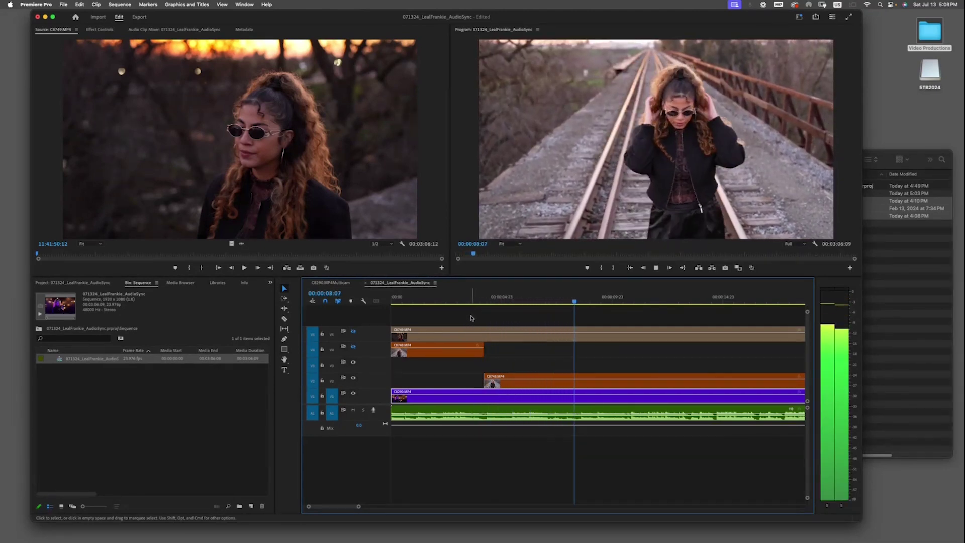
key(space)
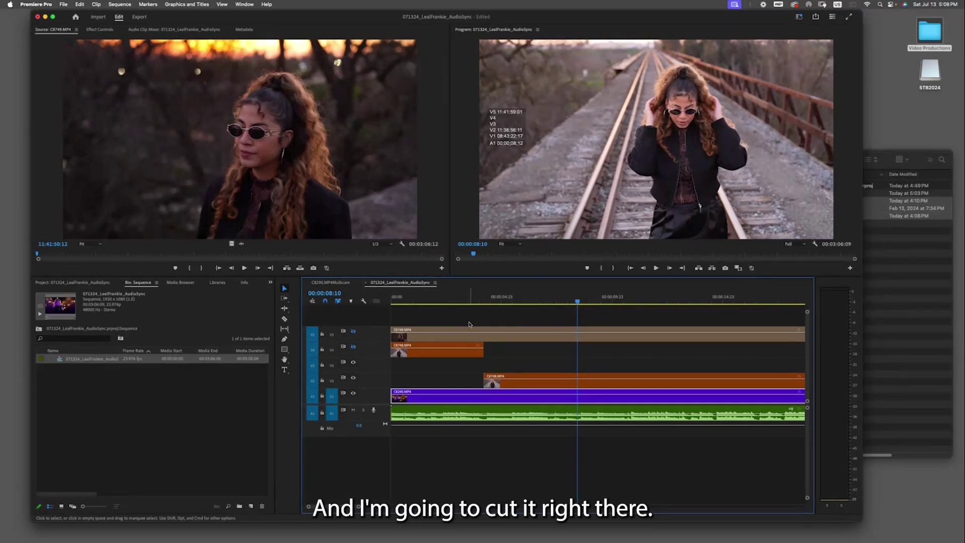
key(c)
click(578, 382)
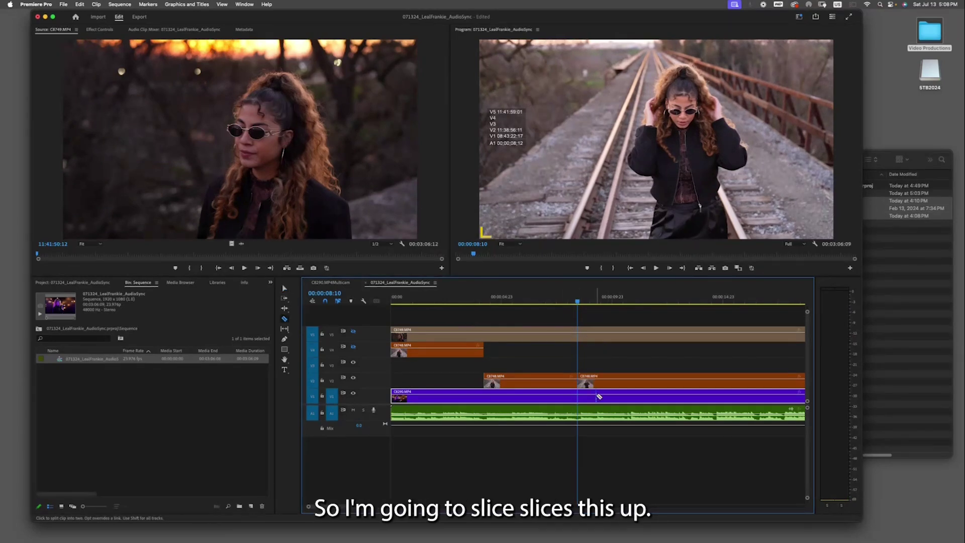
key(v)
click(602, 384)
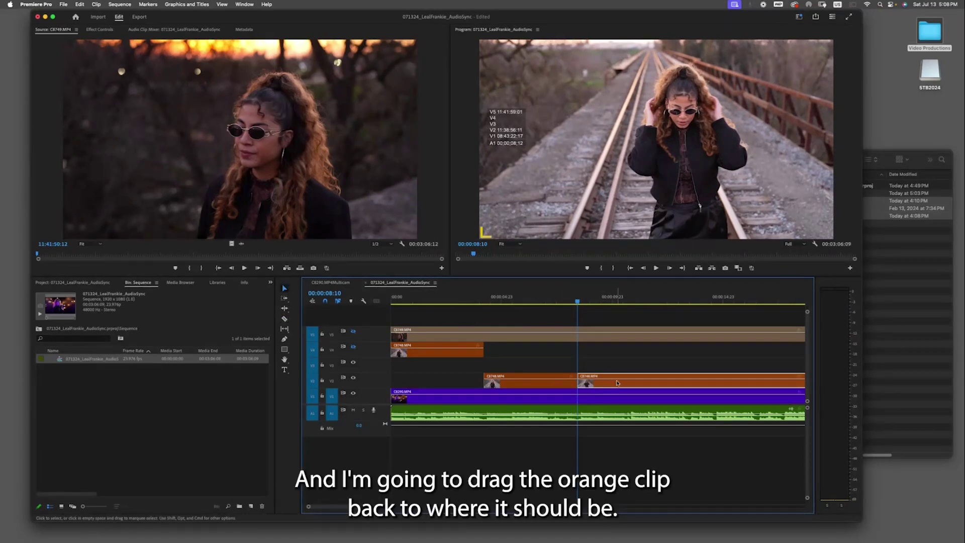
drag(618, 385, 615, 354)
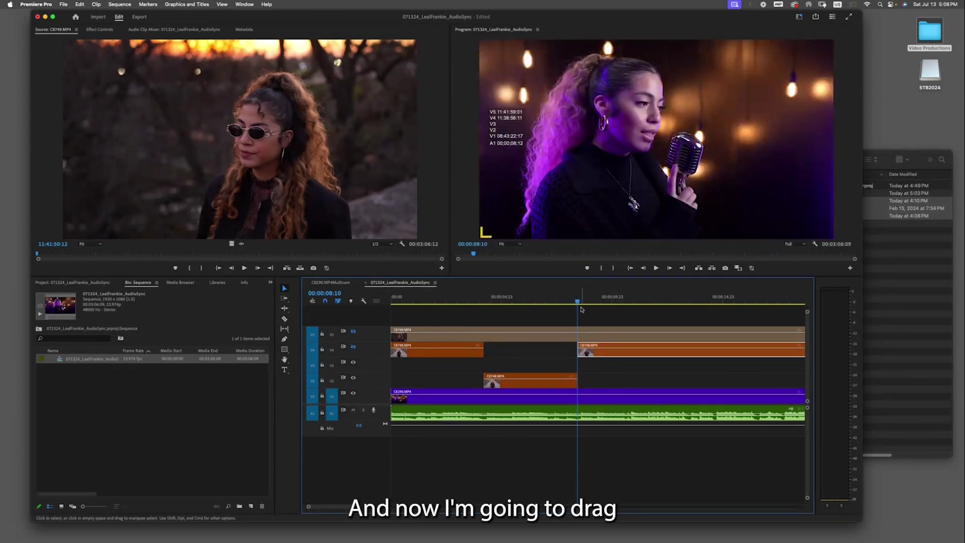
Step: Split the tan clip on V5 where the orange V2 clip ends, and move the part after the cut down to V3
drag(578, 301, 573, 301)
key(c)
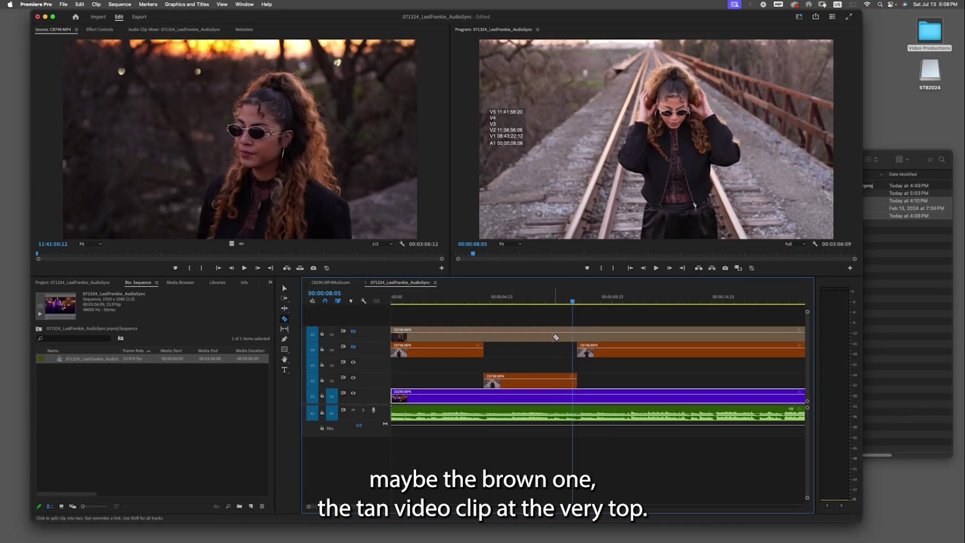
click(580, 336)
key(v)
click(623, 342)
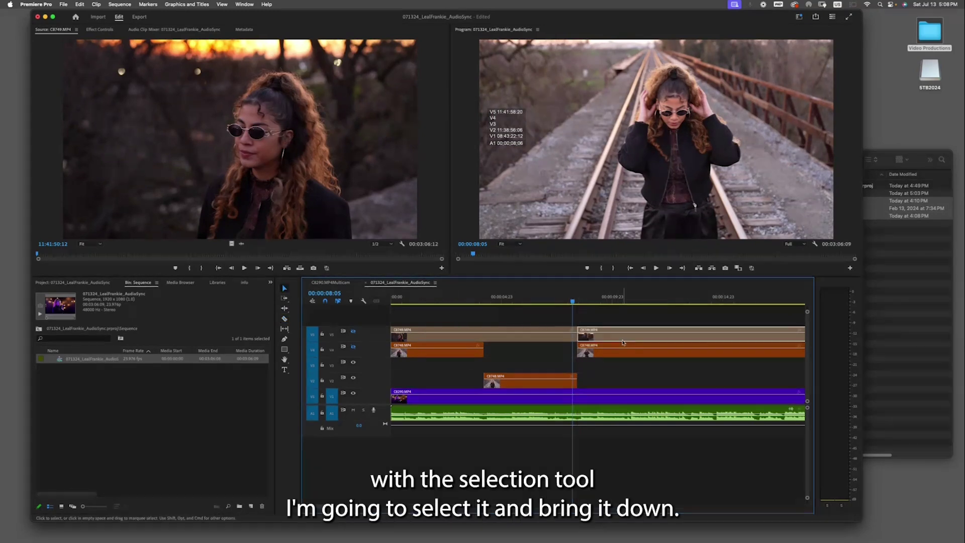
drag(622, 343, 629, 375)
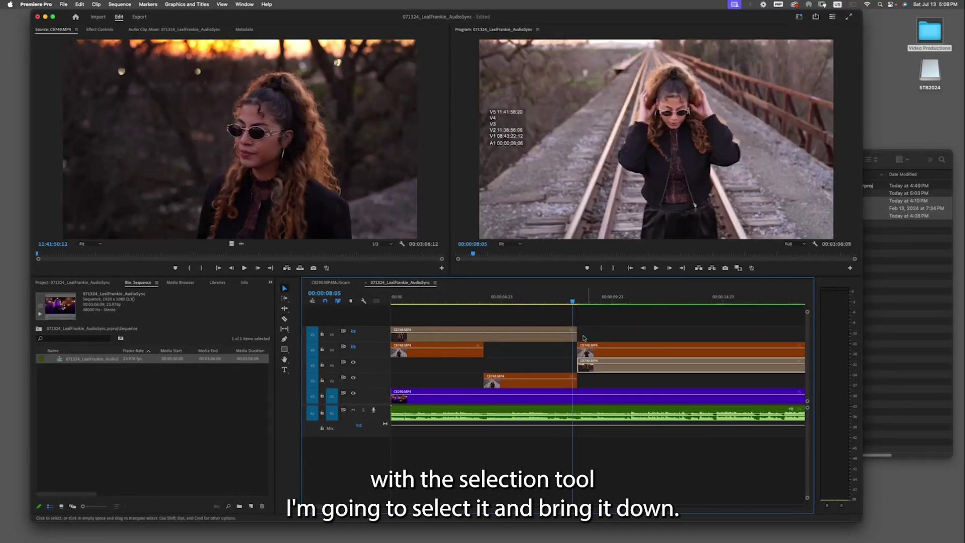
Step: Play the new shot change, split the tan clip on V3 at 00:00:09:19, and move the remainder back up to V5
click(564, 302)
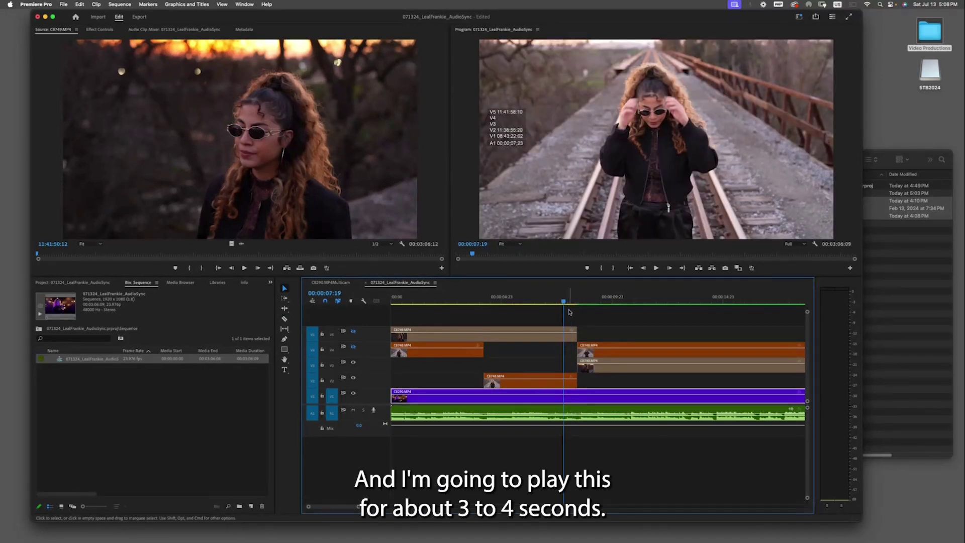
key(space)
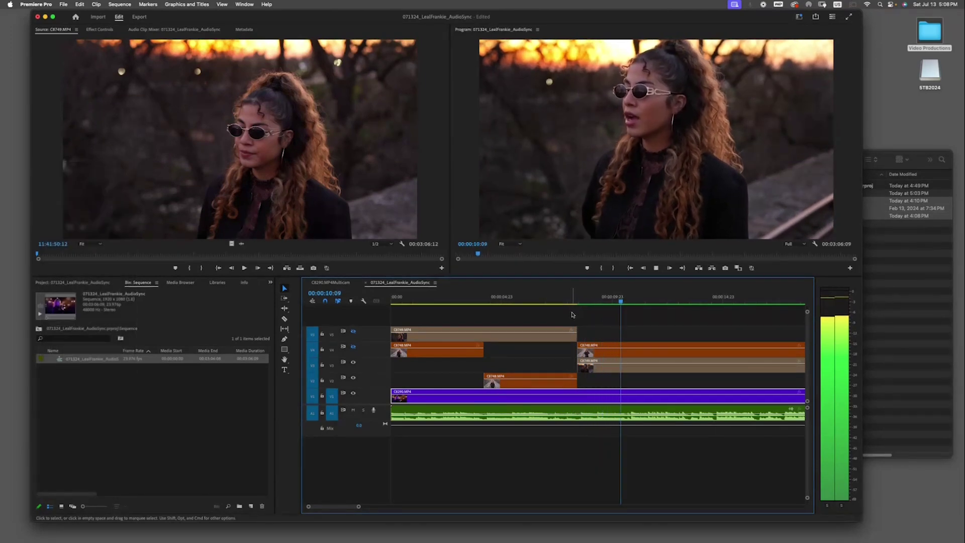
click(608, 303)
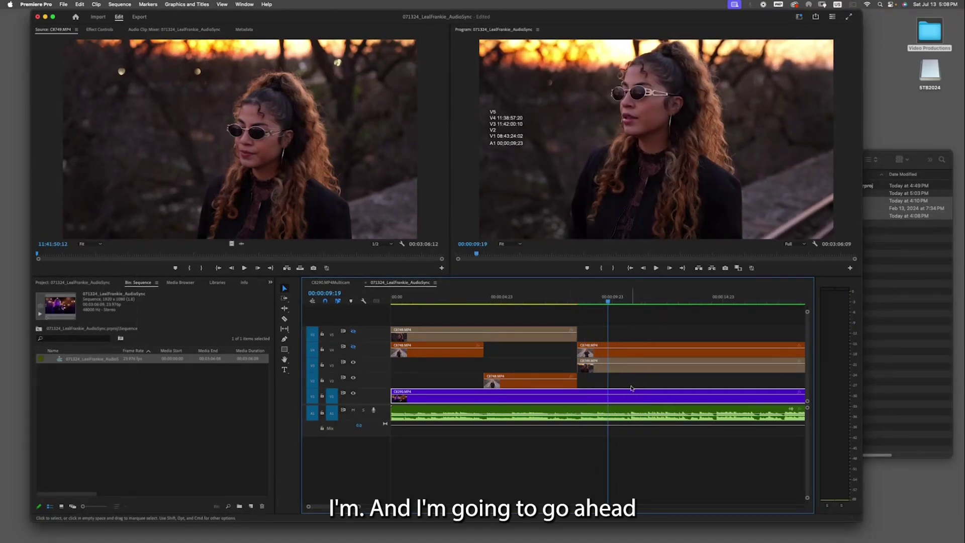
key(c)
click(608, 365)
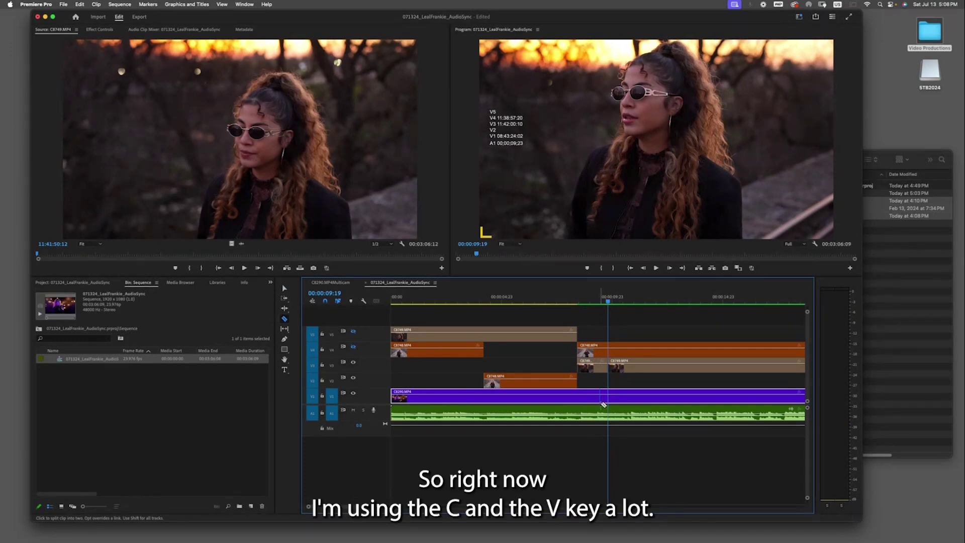
key(v)
click(641, 368)
drag(639, 370, 616, 342)
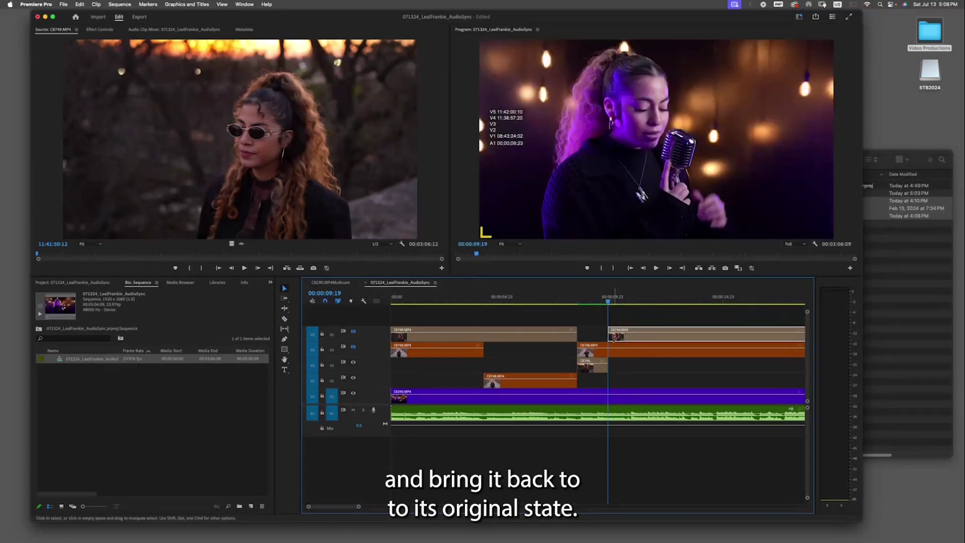